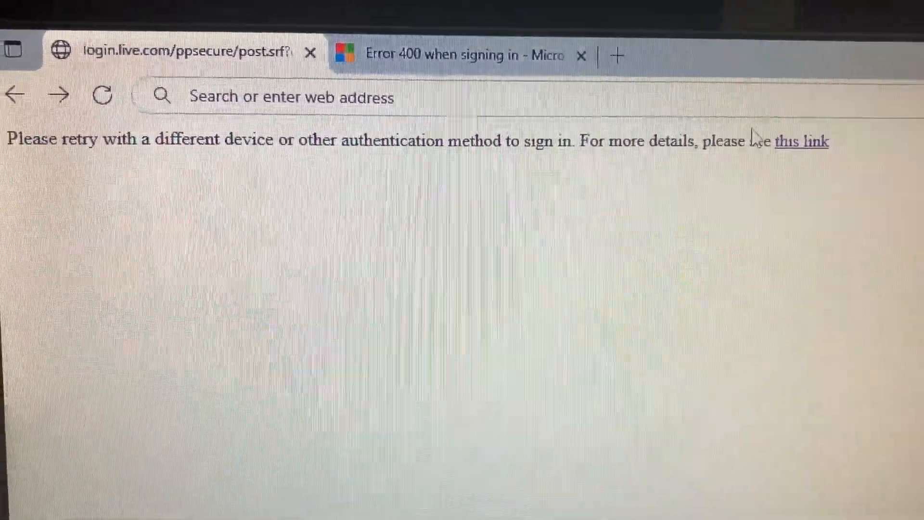
# - Read the 'Error 400 when signing in' support article, then return to the password page
pyautogui.click(451, 47)
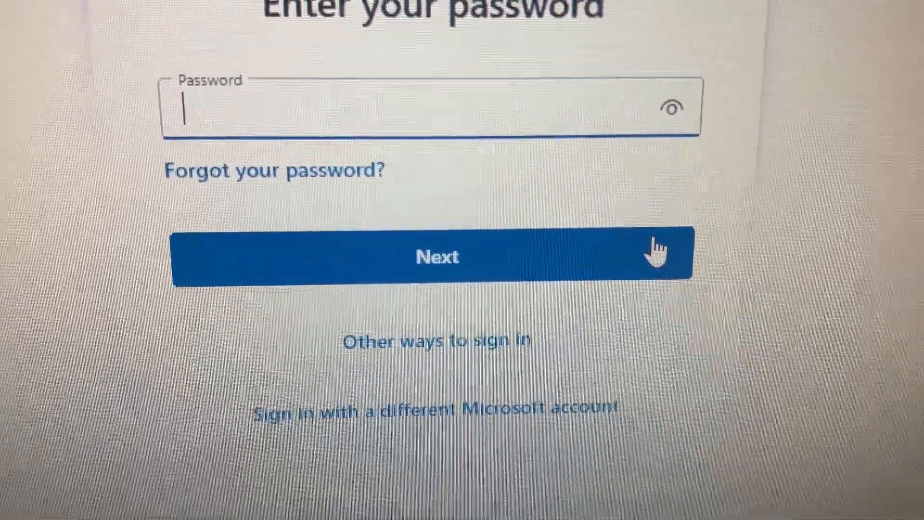
pyautogui.write('********')
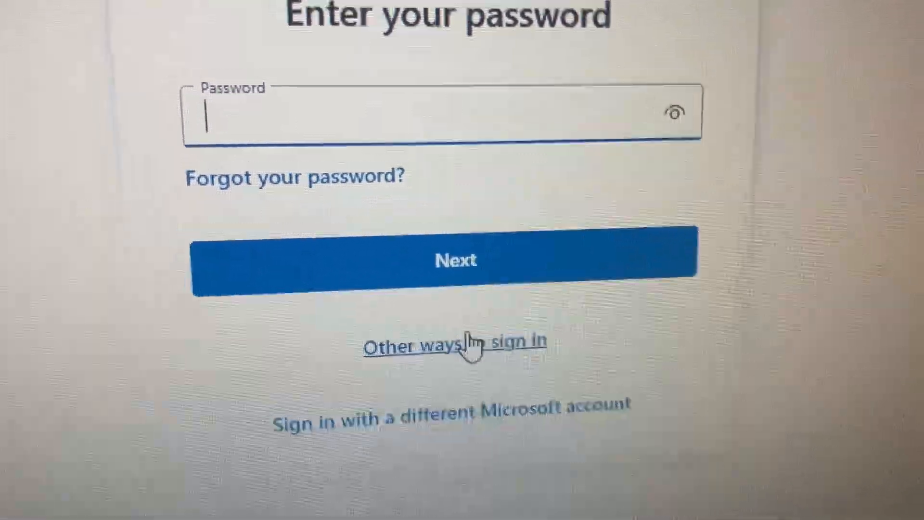
pyautogui.click(459, 347)
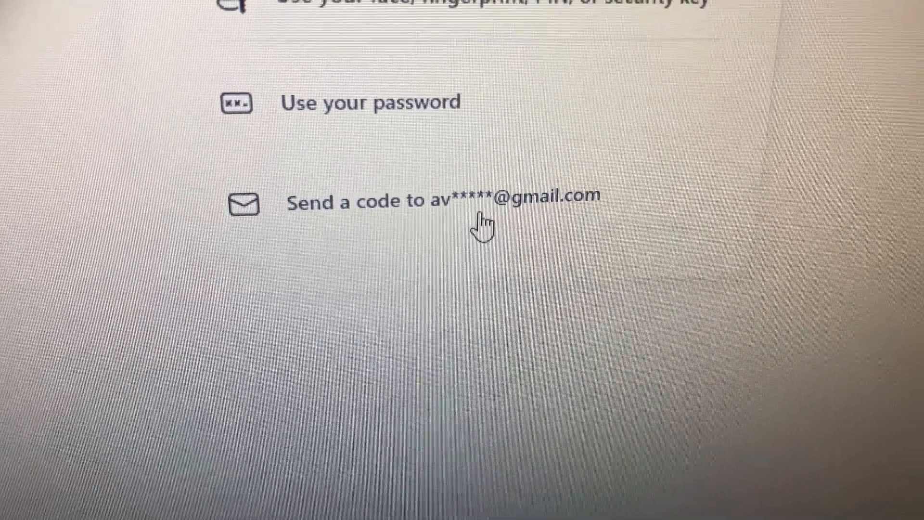
# - Request a sign-in code sent to the Gmail address, reaching the Verify your email page
pyautogui.click(483, 218)
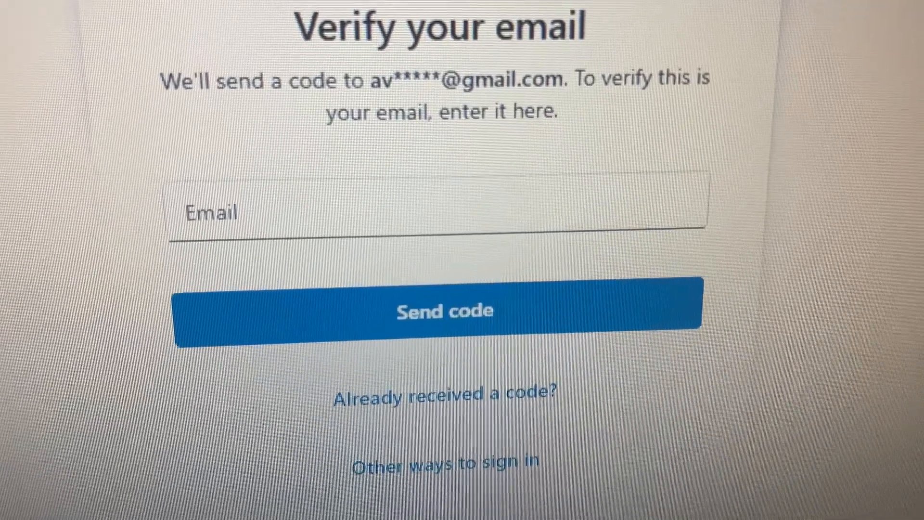